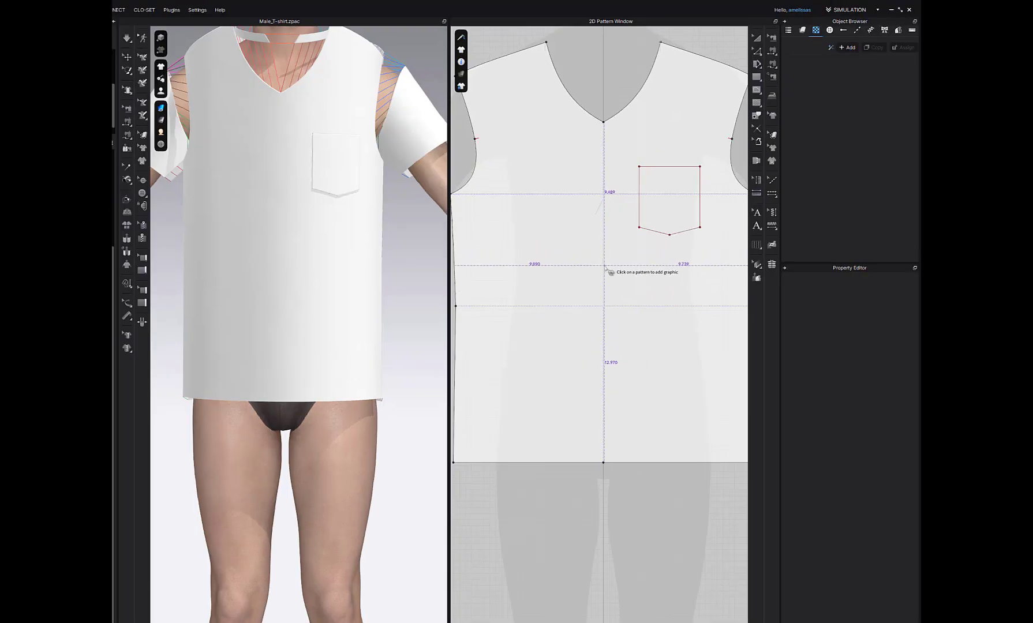
Add the logo graphic to the front pattern, positioned by outline with a left distance of 4 in.
{"action": "left_click", "coordinate": [605, 266]}
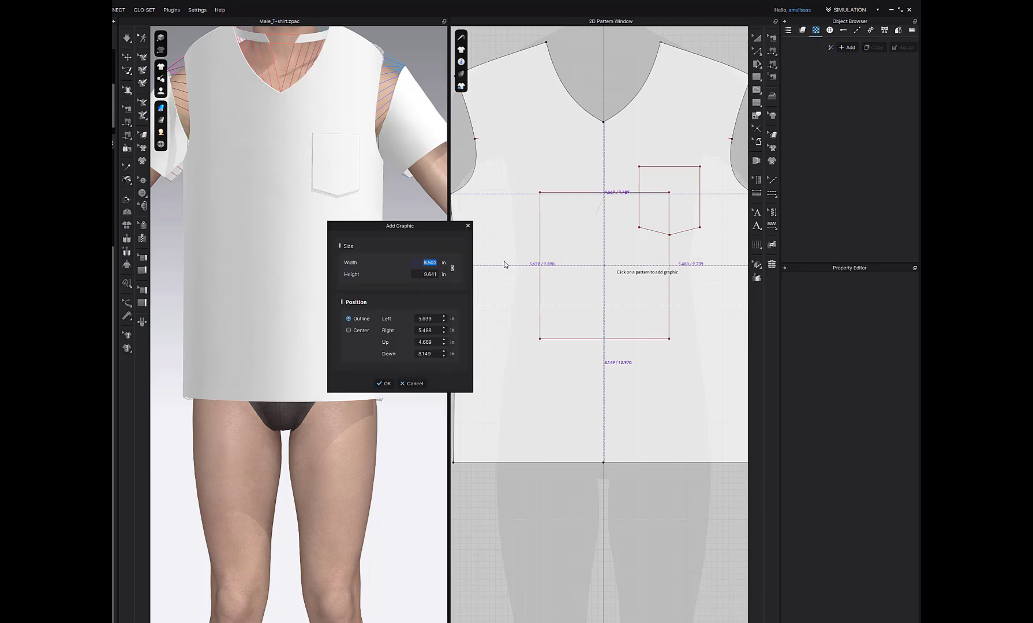
{"action": "left_click_drag", "start_coordinate": [415, 226], "coordinate": [351, 123]}
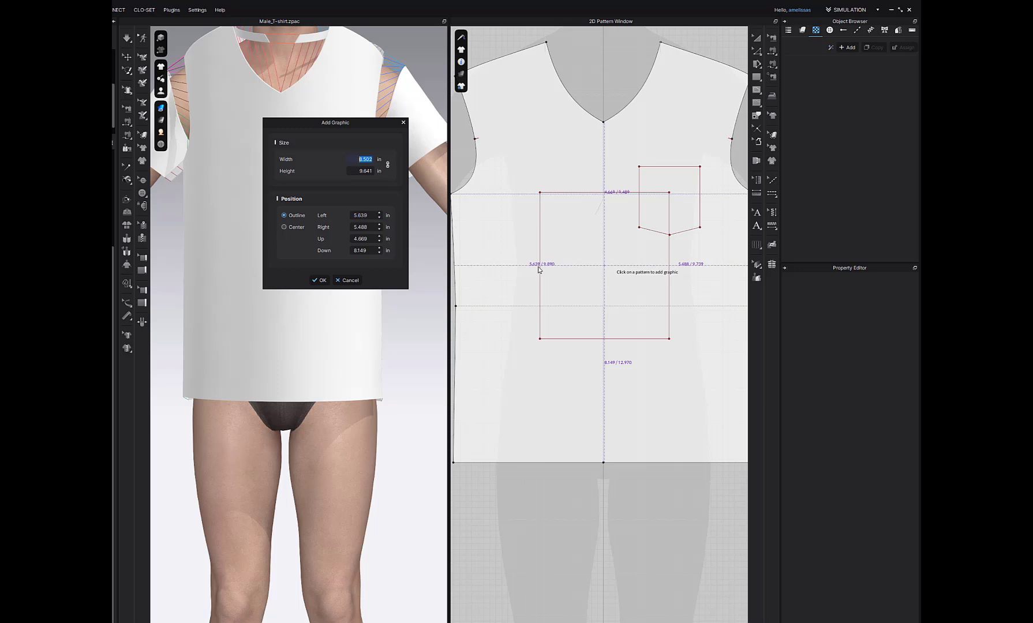
{"action": "left_click", "coordinate": [374, 216]}
{"action": "key", "text": "ctrl"}
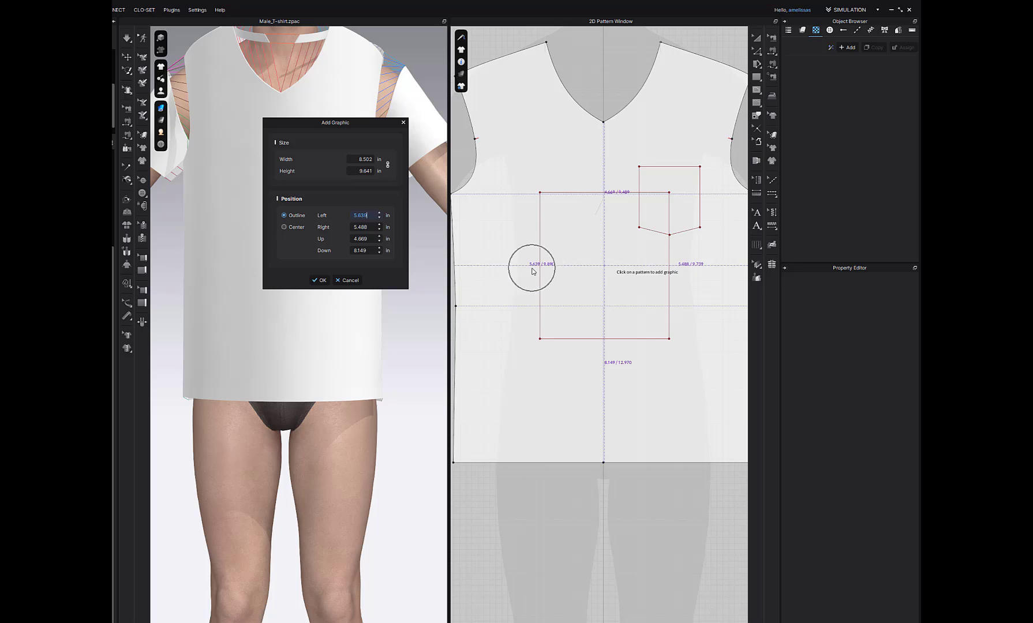
{"action": "left_click_drag", "start_coordinate": [370, 216], "coordinate": [349, 217]}
{"action": "type", "text": "4"}
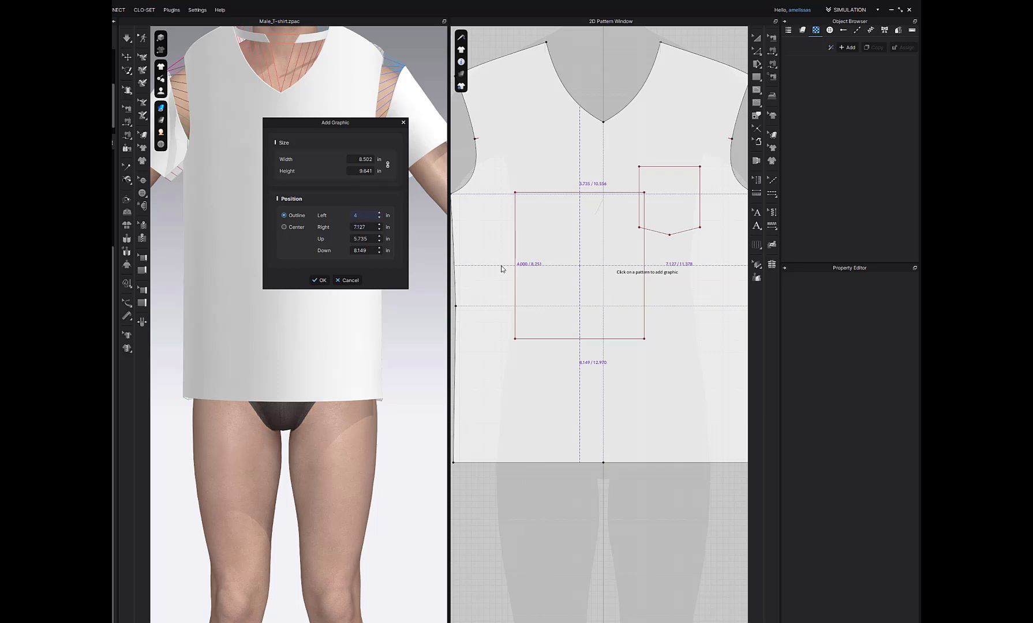
{"action": "key", "text": "ctrl"}
{"action": "left_click", "coordinate": [296, 227]}
{"action": "left_click_drag", "start_coordinate": [370, 215], "coordinate": [350, 215]}
{"action": "left_click", "coordinate": [537, 269]}
{"action": "left_click", "coordinate": [319, 281]}
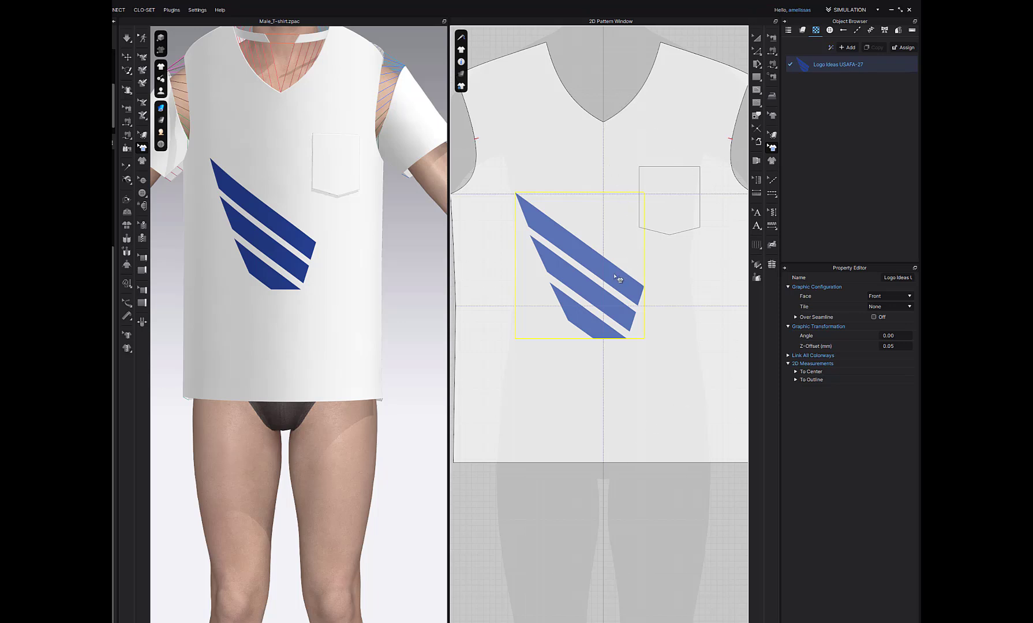
Move the logo graphic across the front pattern to just below the chest pocket outline.
{"action": "left_click_drag", "start_coordinate": [617, 280], "coordinate": [688, 330]}
{"action": "scroll", "coordinate": [670, 237], "scroll_direction": "up", "scroll_amount": 3}
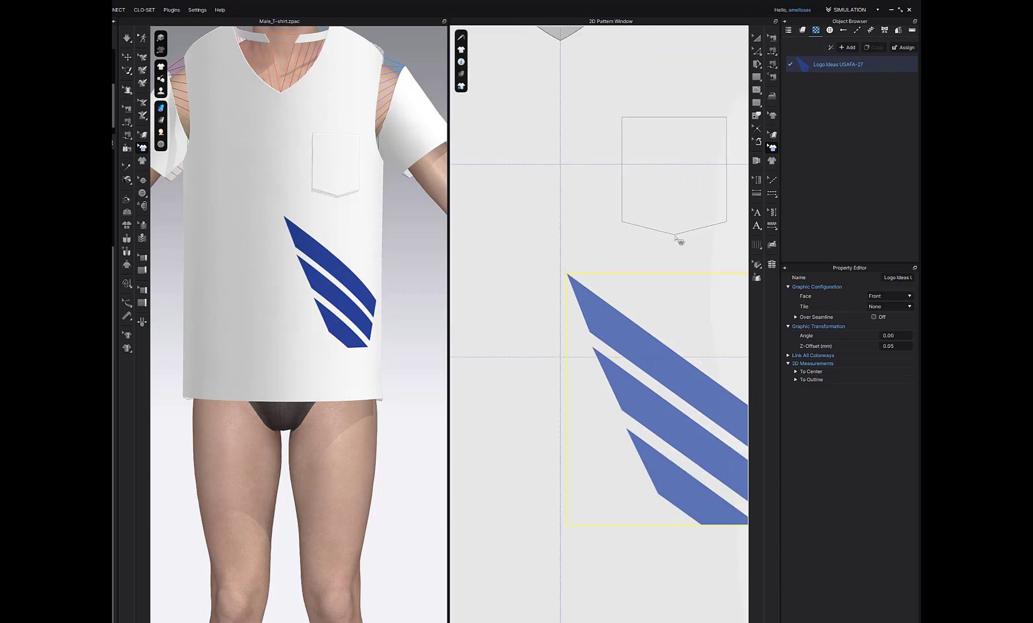
{"action": "right_click_drag", "start_coordinate": [681, 235], "coordinate": [617, 215]}
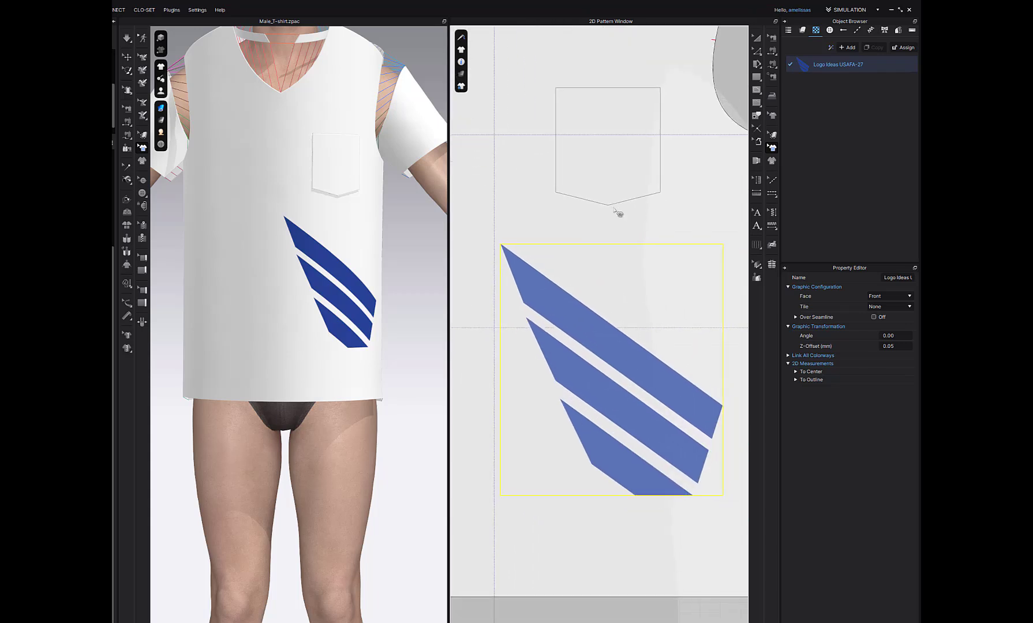
{"action": "key", "text": "ctrl"}
{"action": "key", "text": "ctrl"}
{"action": "key", "text": "ctrl"}
{"action": "key", "text": "ctrl"}
Draw a 2 in vertical internal line straight down from the pocket outline's lower point.
{"action": "left_click", "coordinate": [756, 103]}
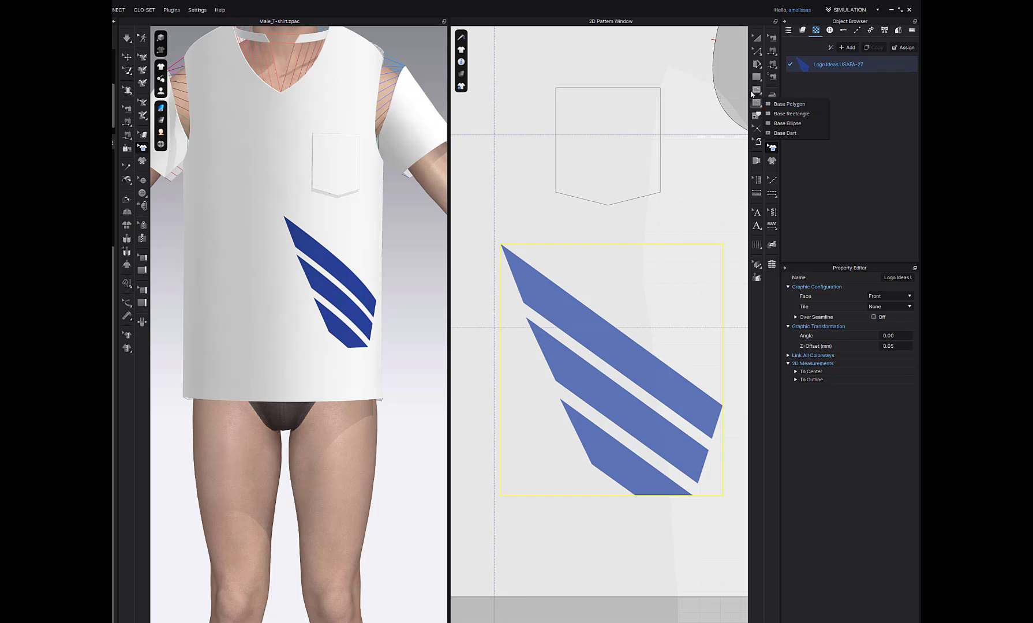
{"action": "left_click", "coordinate": [755, 90]}
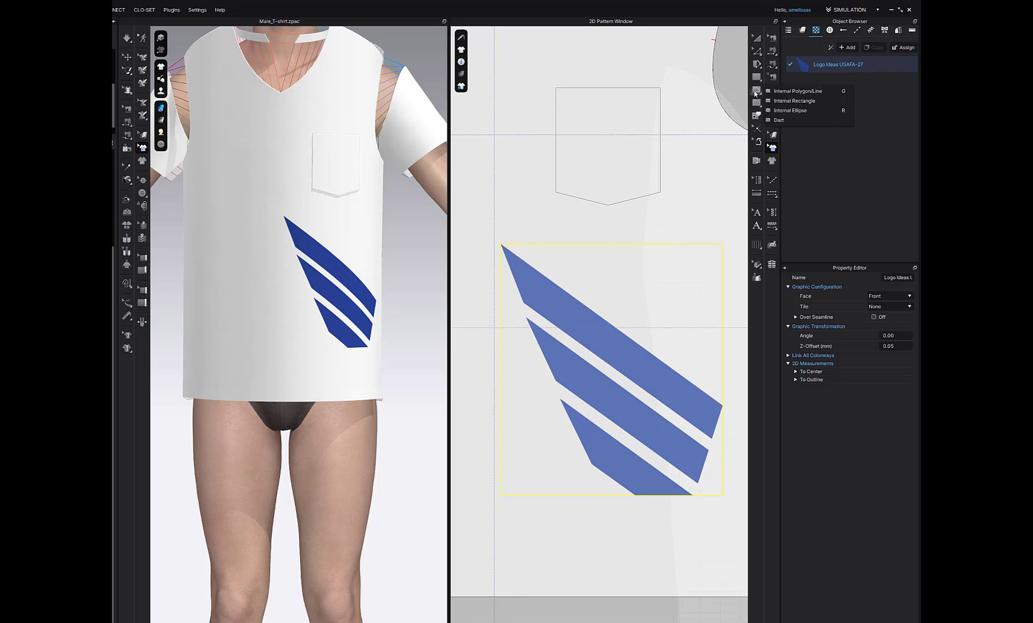
{"action": "left_click", "coordinate": [796, 99]}
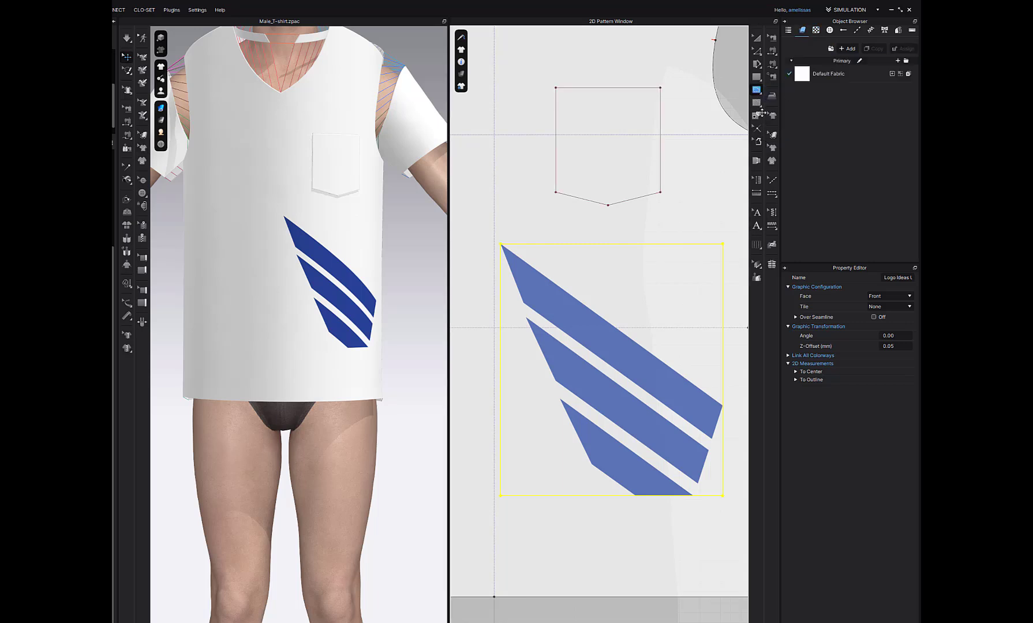
{"action": "right_click", "coordinate": [609, 233]}
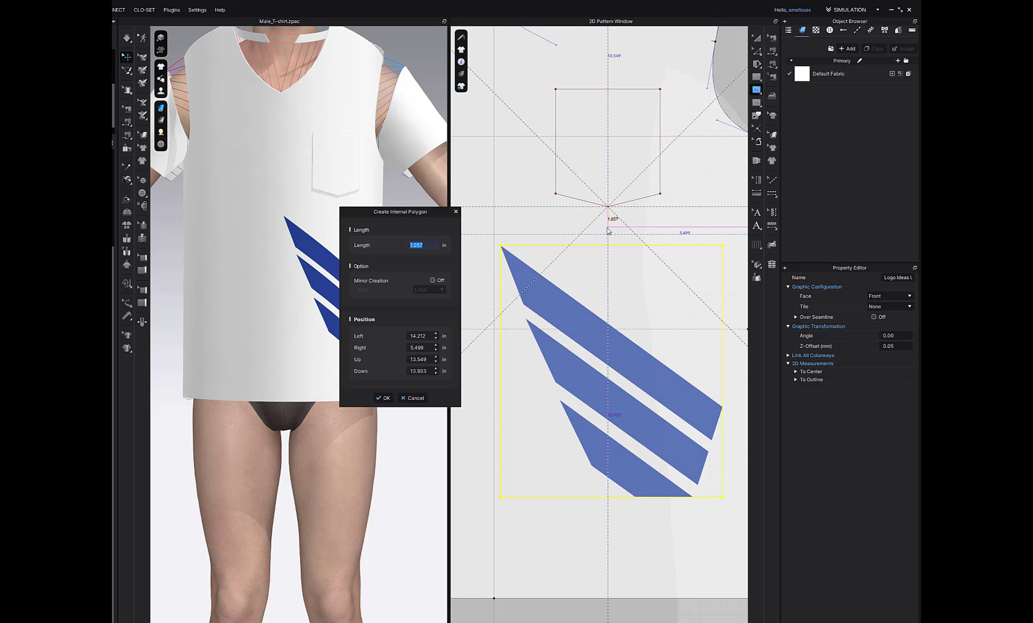
{"action": "type", "text": "2"}
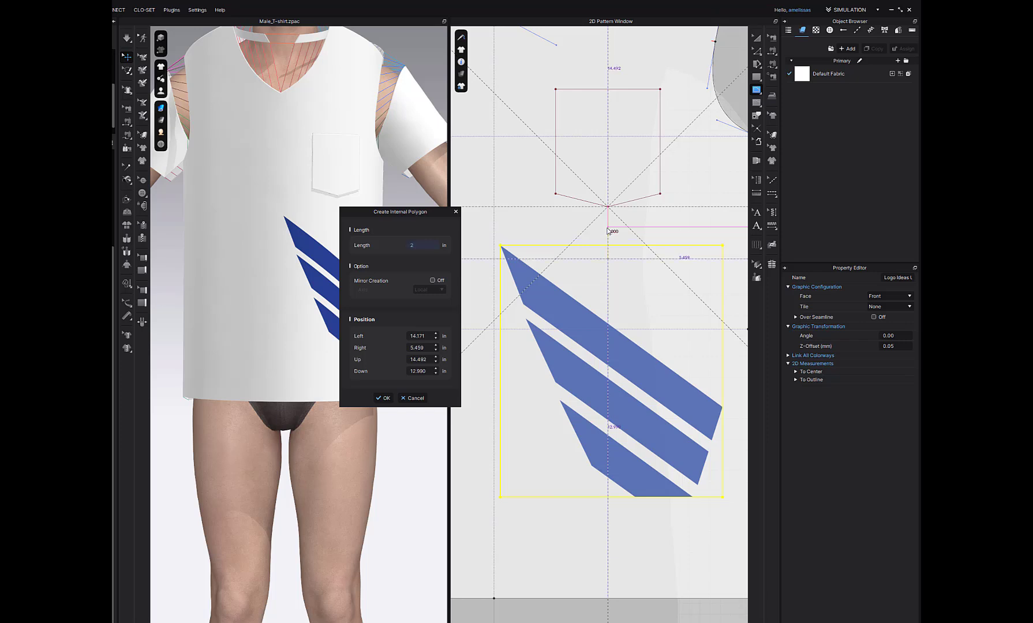
{"action": "left_click", "coordinate": [383, 398]}
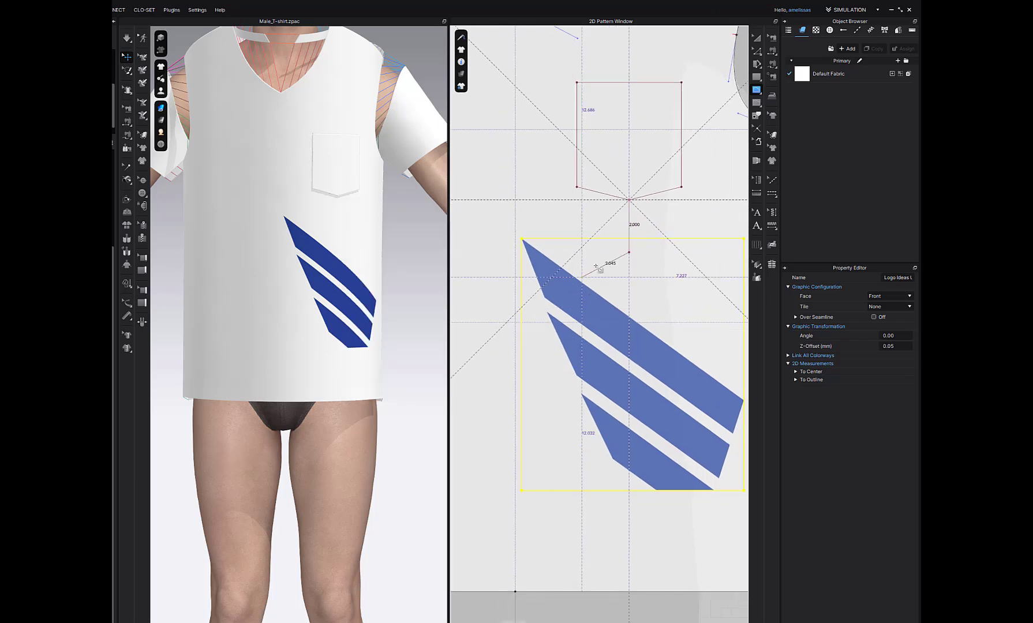
{"action": "key", "text": "Return"}
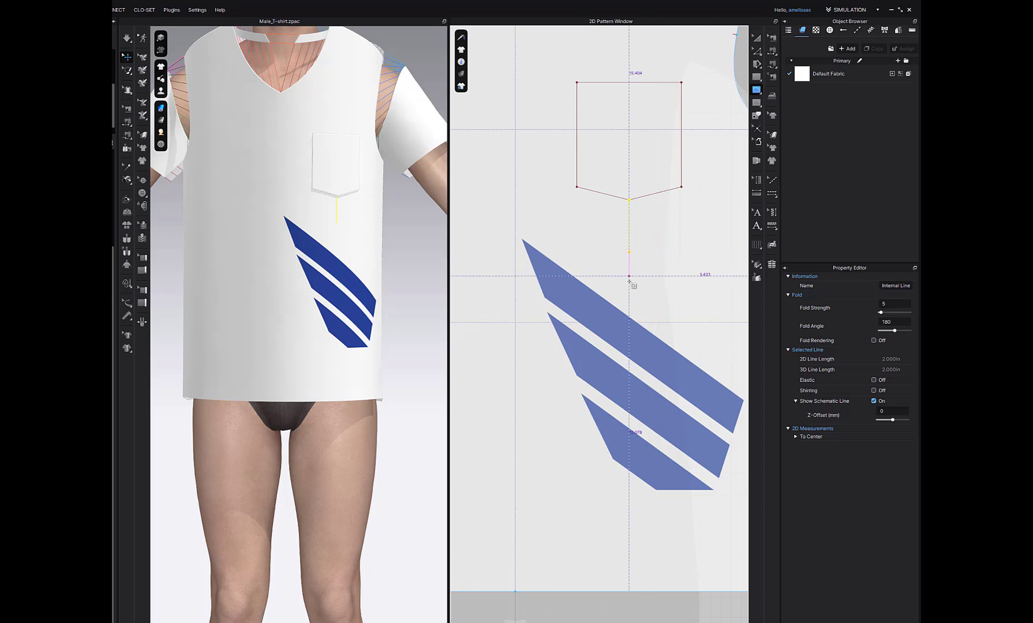
Move the logo graphic so its top edge lines up with the lower end of the internal line below the pocket.
{"action": "key", "text": "a"}
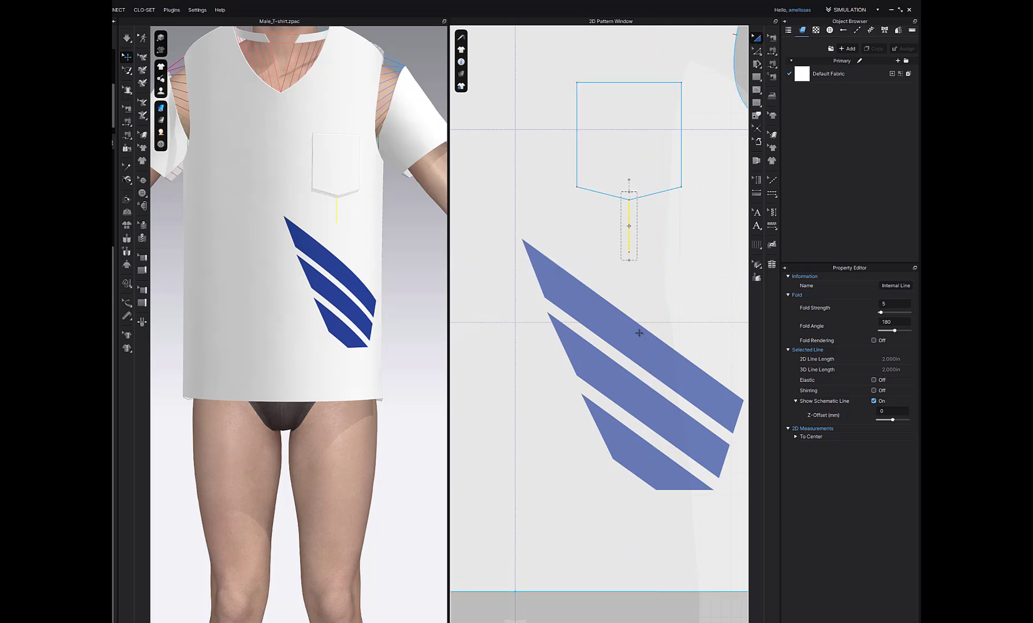
{"action": "left_click", "coordinate": [496, 190]}
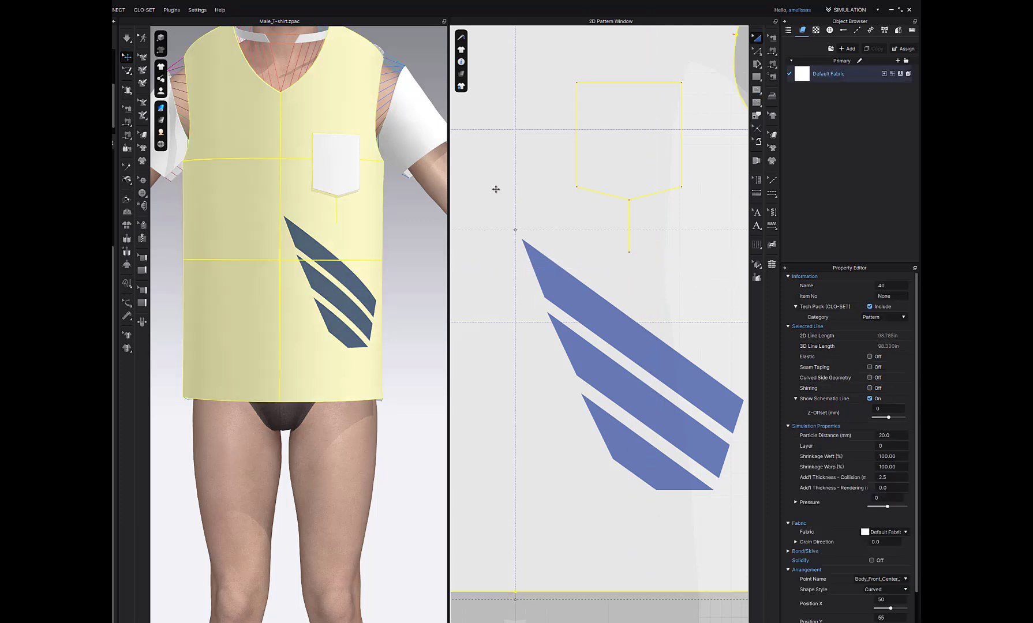
{"action": "scroll", "coordinate": [616, 225], "scroll_direction": "down", "scroll_amount": 3}
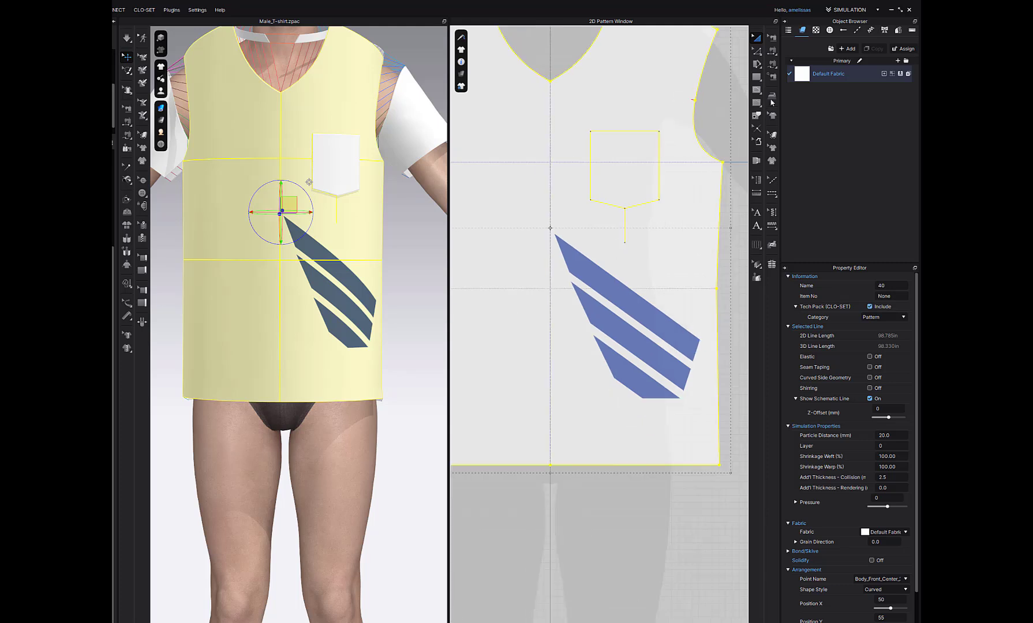
{"action": "left_click", "coordinate": [773, 147]}
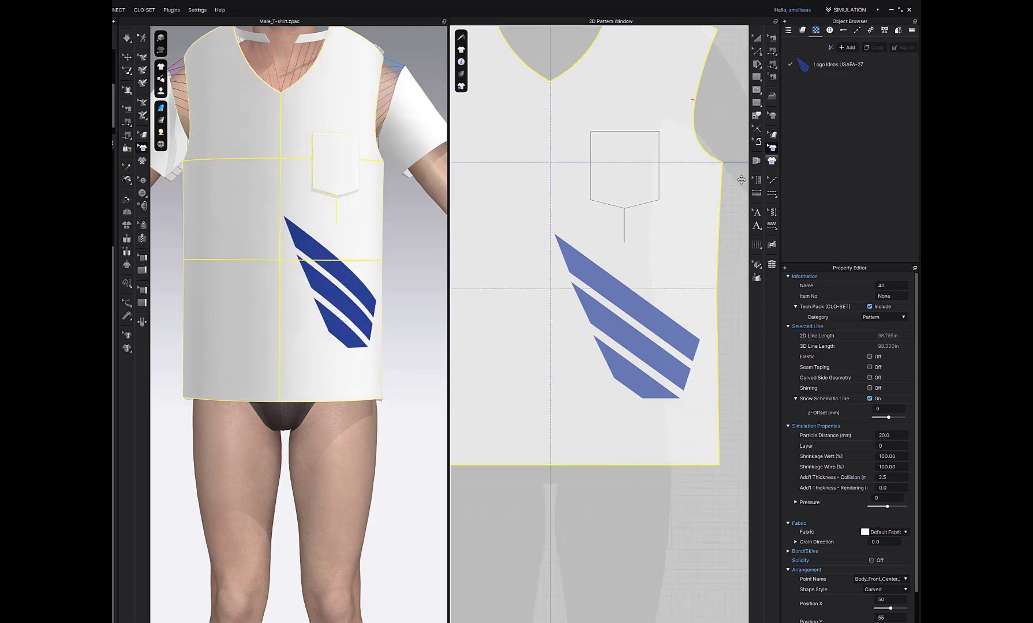
{"action": "left_click", "coordinate": [623, 312]}
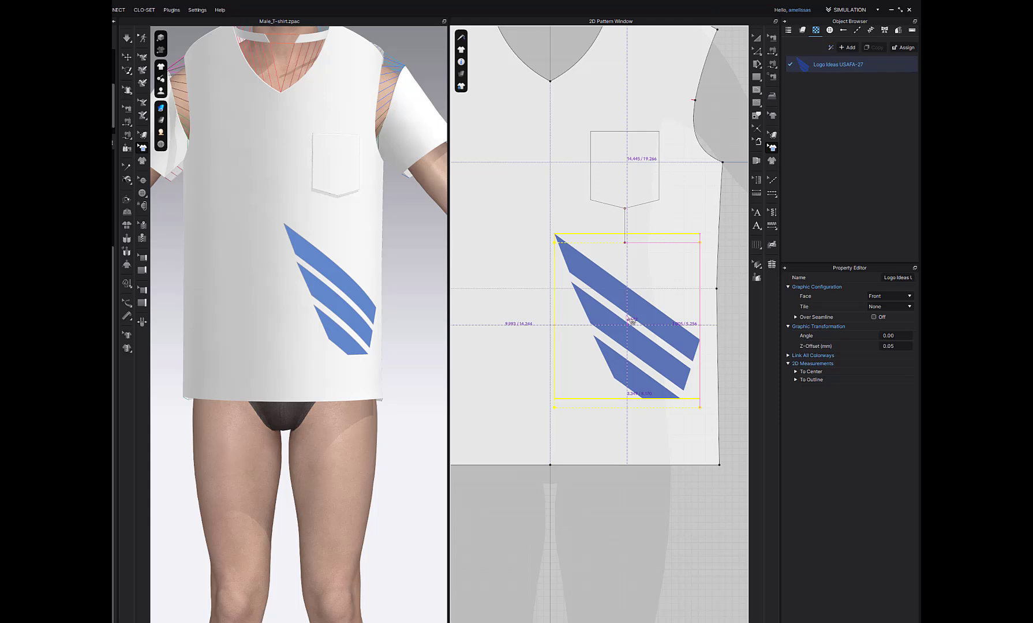
{"action": "left_click_drag", "start_coordinate": [632, 322], "coordinate": [629, 317]}
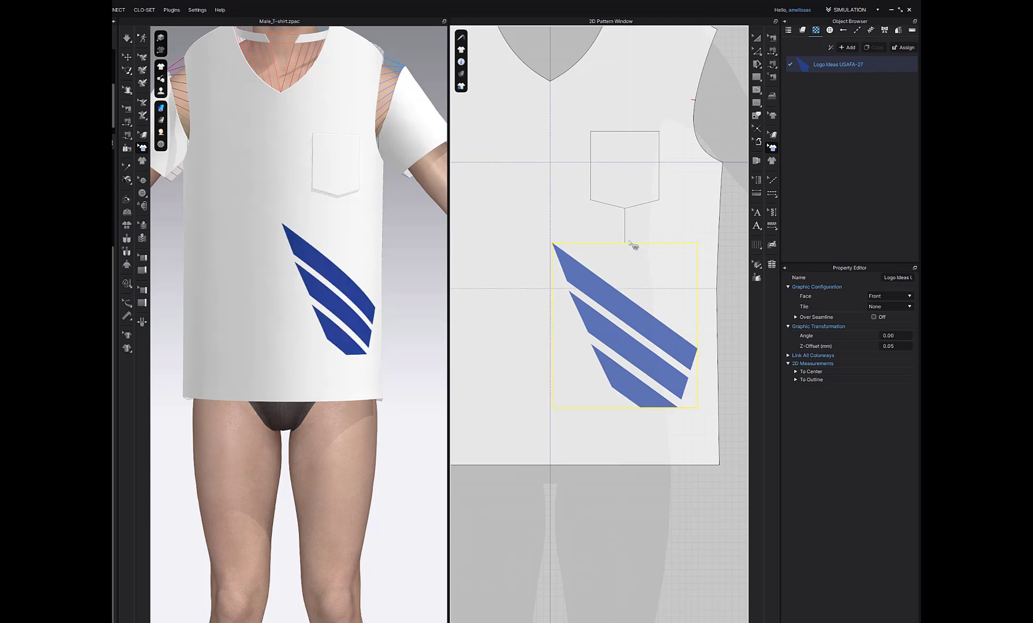